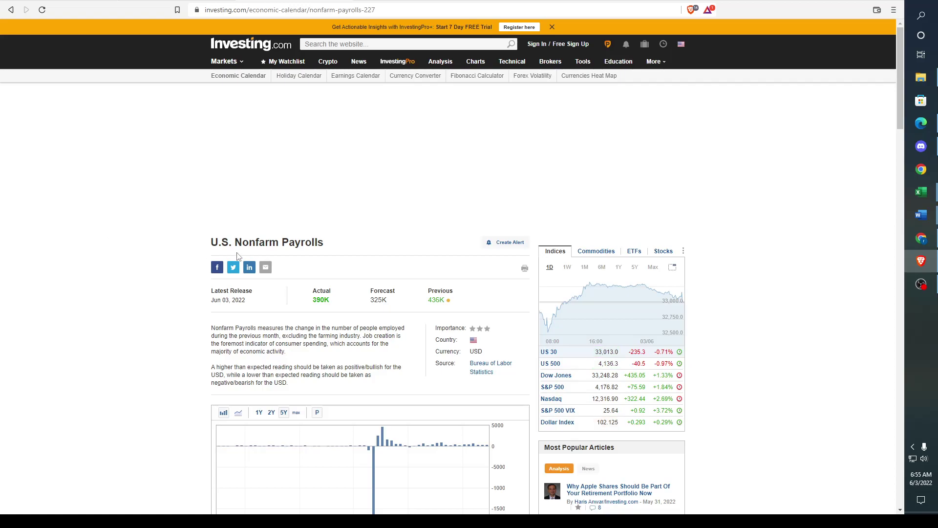
# Review the latest U.S. Nonfarm Payrolls figures and release history, and read through the indicator's description.
pyautogui.scroll(-5, 295, 200)
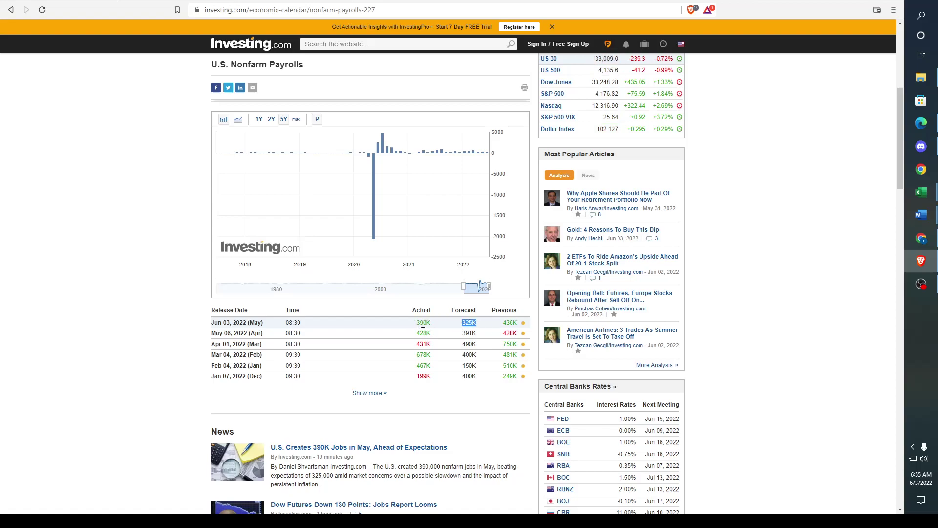
pyautogui.scroll(5, 424, 325)
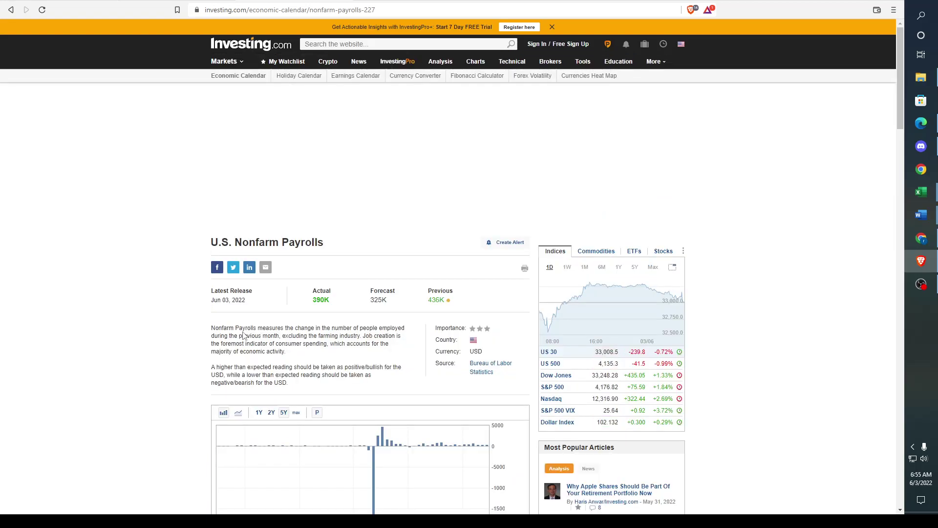
pyautogui.moveTo(900, 128); pyautogui.dragTo(900, 158)
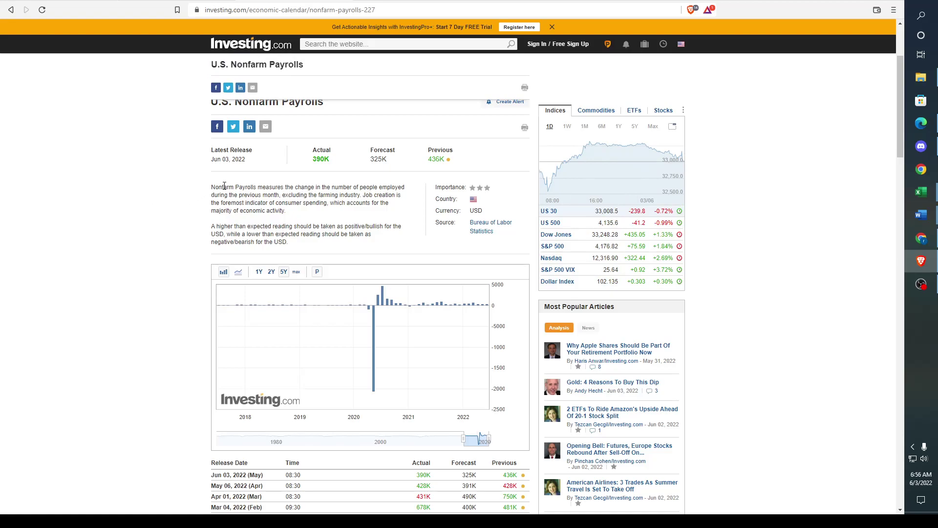
pyautogui.moveTo(236, 188)
pyautogui.mouseDown()
pyautogui.moveTo(405, 188)
pyautogui.moveTo(222, 195)
pyautogui.mouseUp()
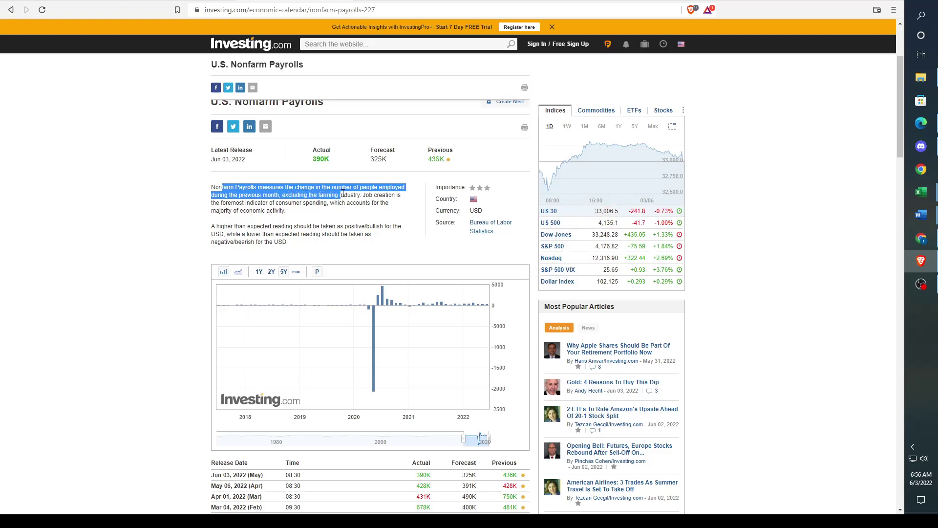
pyautogui.moveTo(387, 195); pyautogui.dragTo(304, 203)
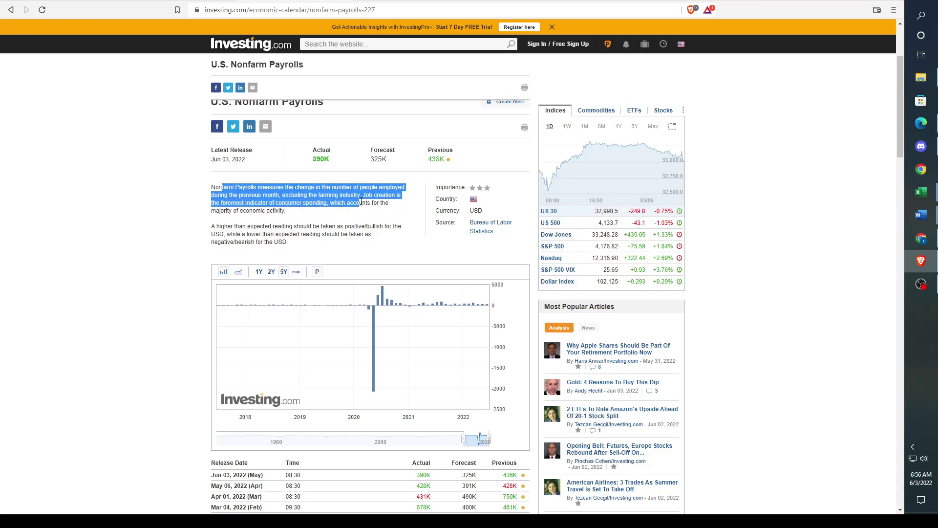
pyautogui.moveTo(386, 203); pyautogui.dragTo(278, 227)
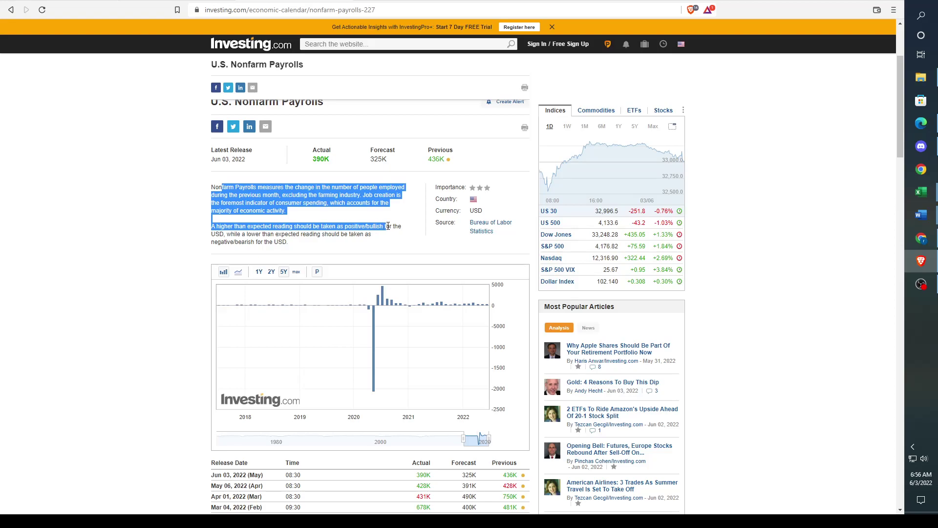
pyautogui.moveTo(409, 229); pyautogui.dragTo(270, 236)
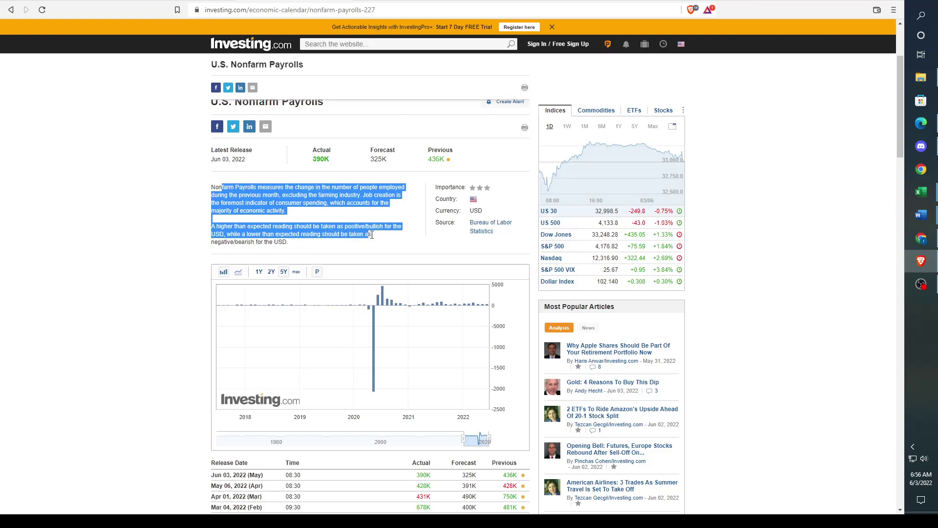
pyautogui.moveTo(371, 234); pyautogui.dragTo(233, 241)
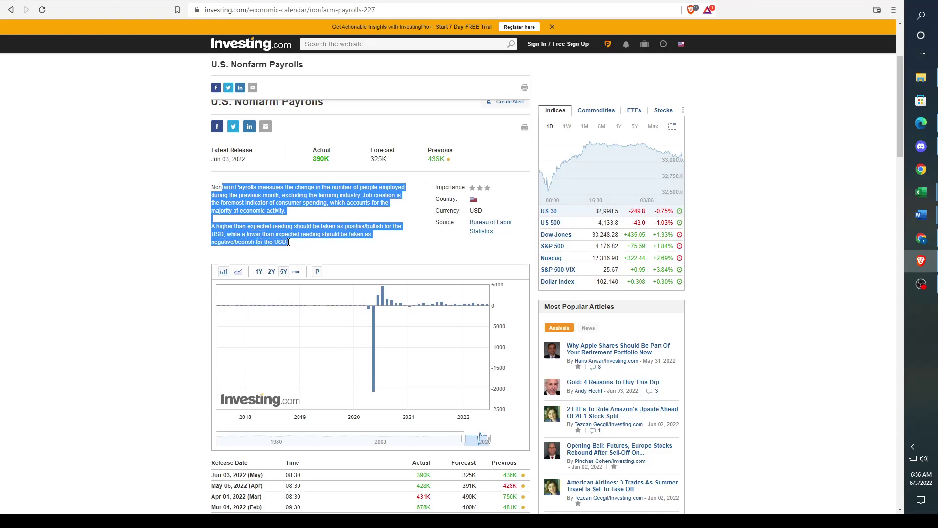
pyautogui.click(294, 246)
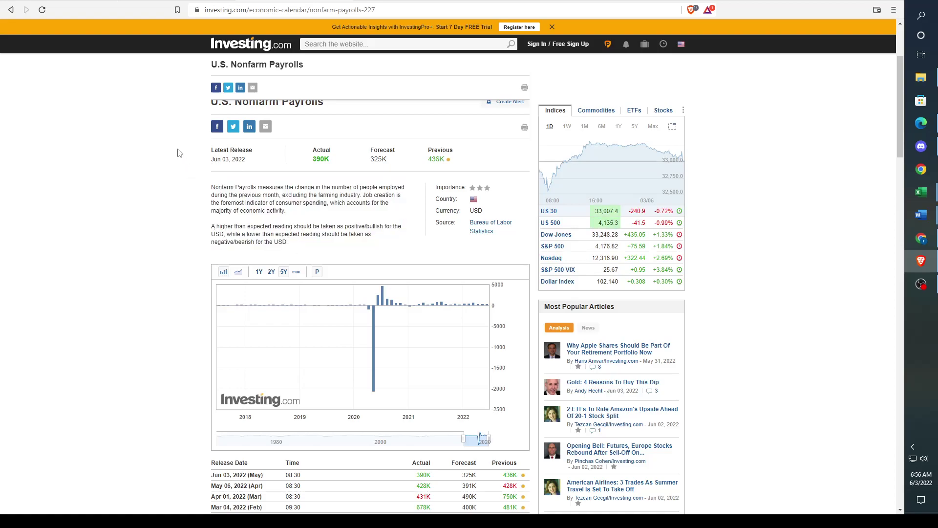
# Switch to the US Dollar Index Futures streaming chart, set its interval to 1 week and examine the recent candles.
pyautogui.click(171, 1)
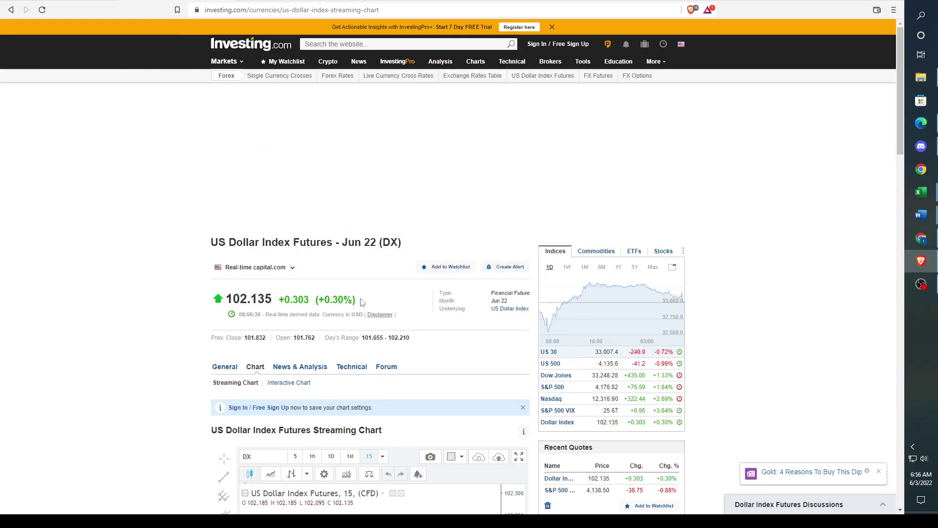
pyautogui.moveTo(353, 299); pyautogui.dragTo(325, 300)
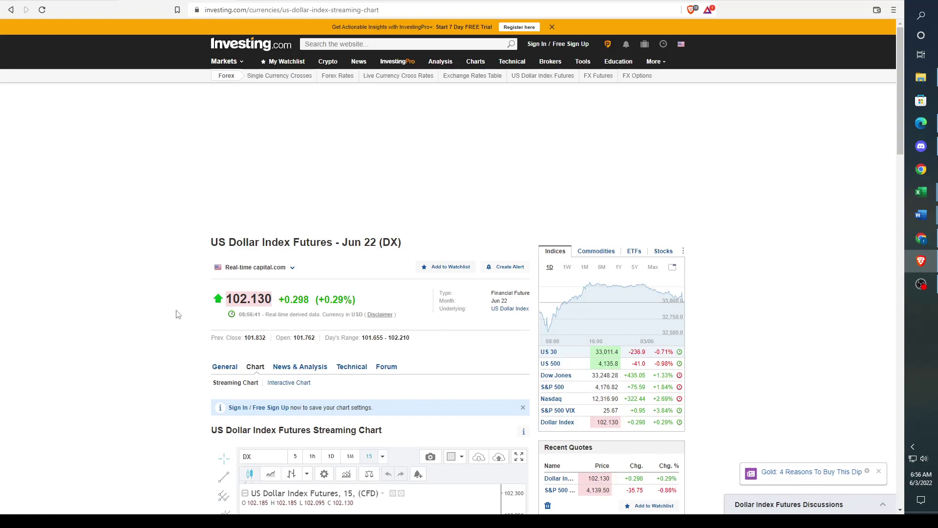
pyautogui.scroll(-6, 176, 312)
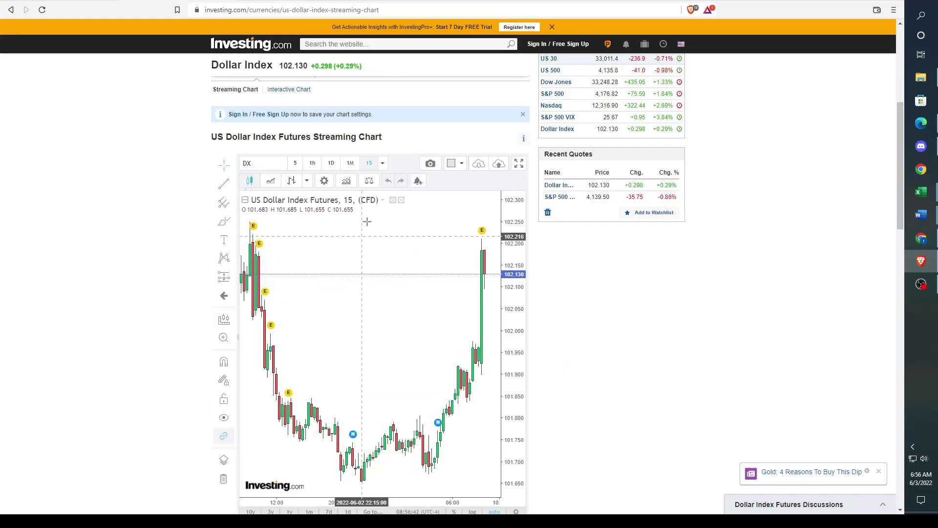
pyautogui.click(382, 164)
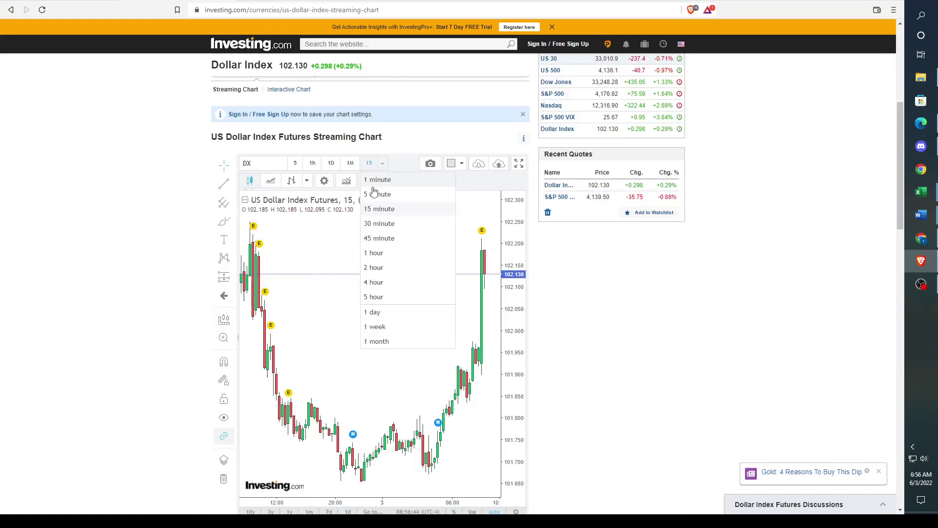
pyautogui.click(382, 327)
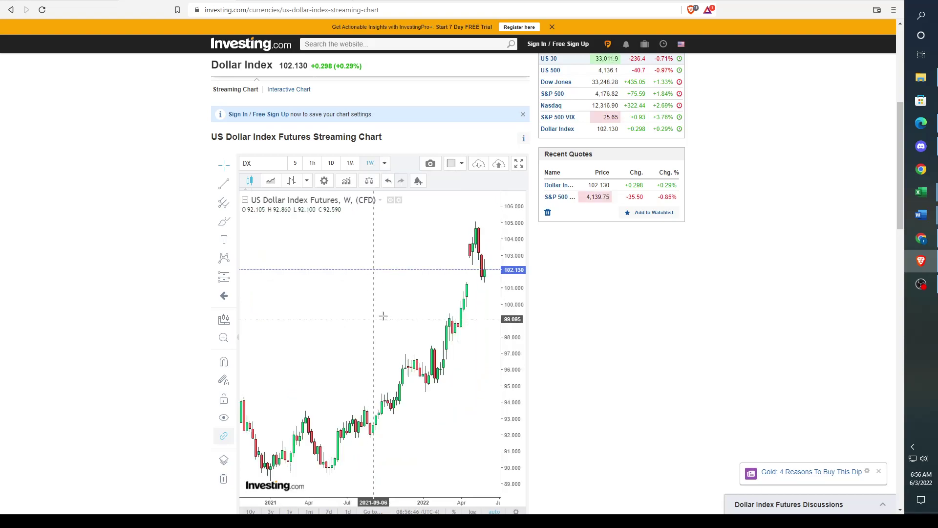
pyautogui.moveTo(425, 283); pyautogui.dragTo(365, 287)
pyautogui.scroll(2, 428, 289)
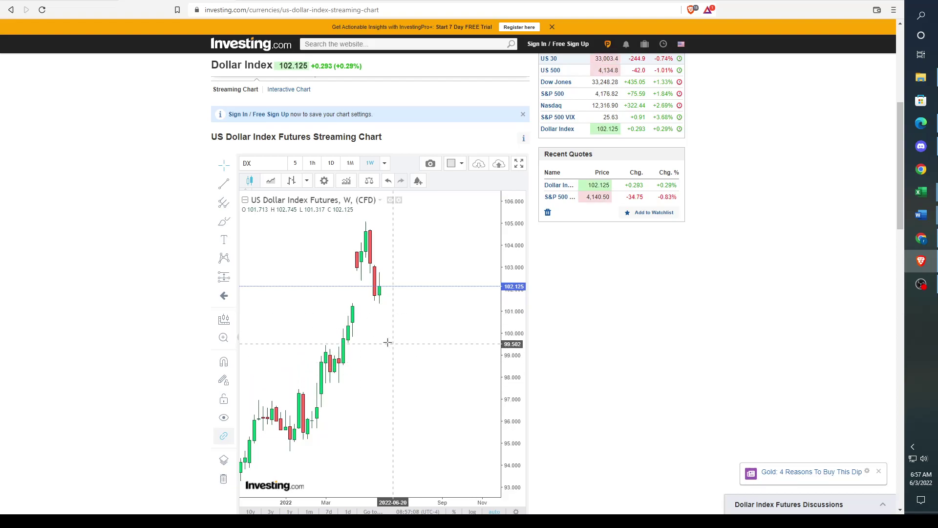
pyautogui.scroll(1, 370, 336)
# Look through the price changes on the Real Time Commodity Futures Prices page.
pyautogui.scroll(6, 184, 224)
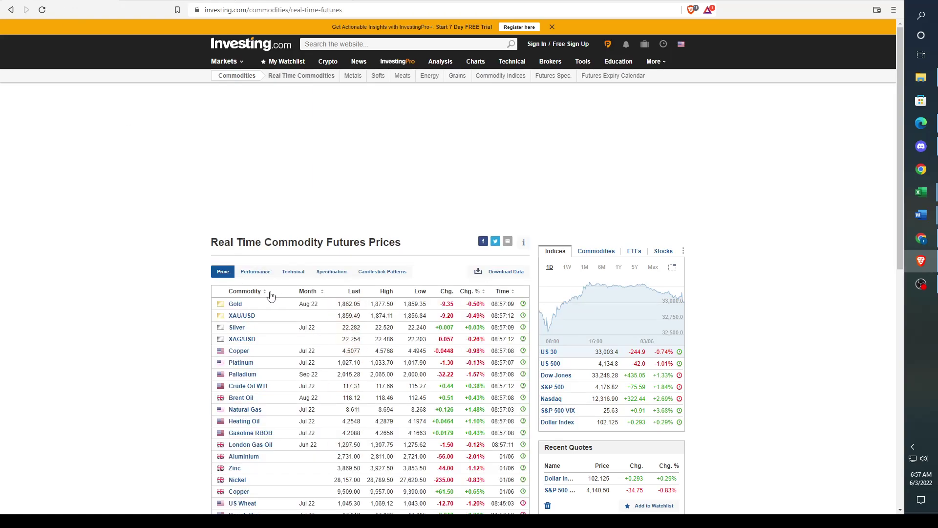
pyautogui.scroll(-6, 188, 296)
pyautogui.scroll(6, 189, 295)
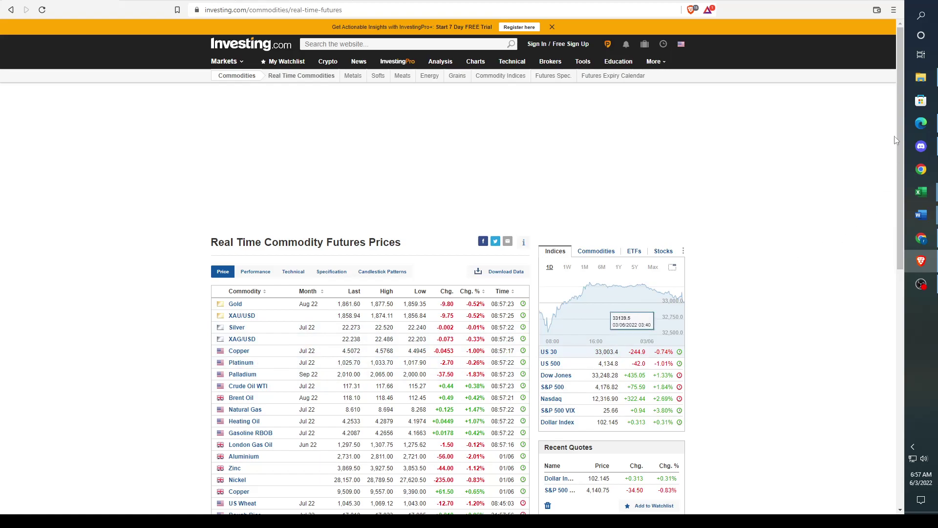
pyautogui.moveTo(898, 146); pyautogui.dragTo(895, 205)
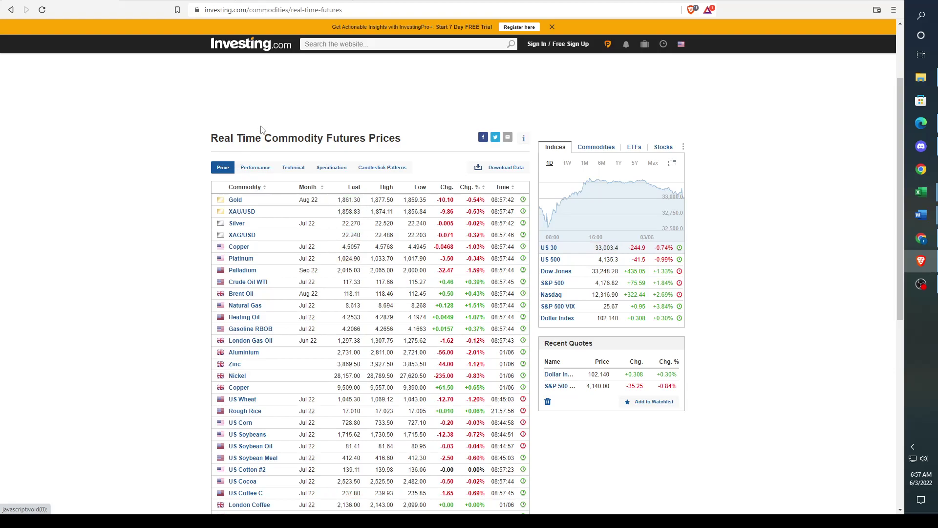
# Switch to Chrome and examine the hourly SPY chart with its moving averages on Webull.
pyautogui.moveTo(918, 239)
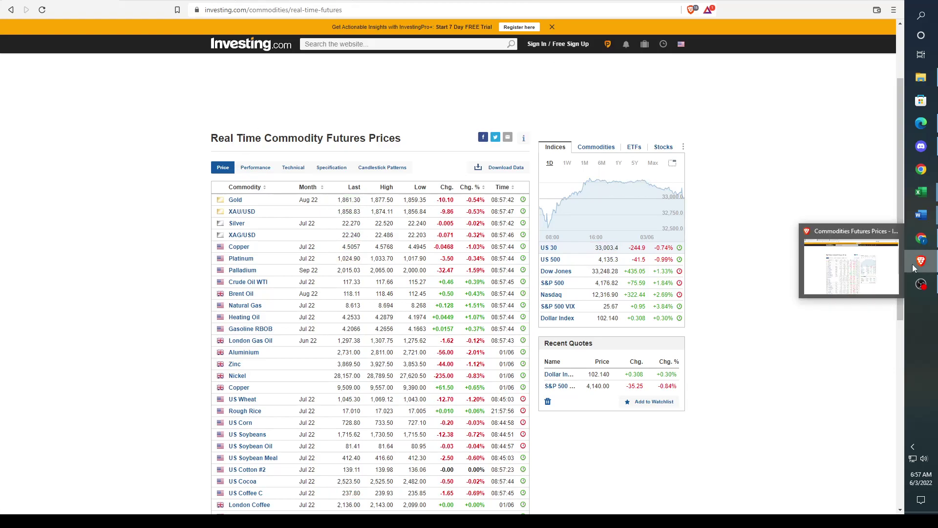
pyautogui.click(897, 242)
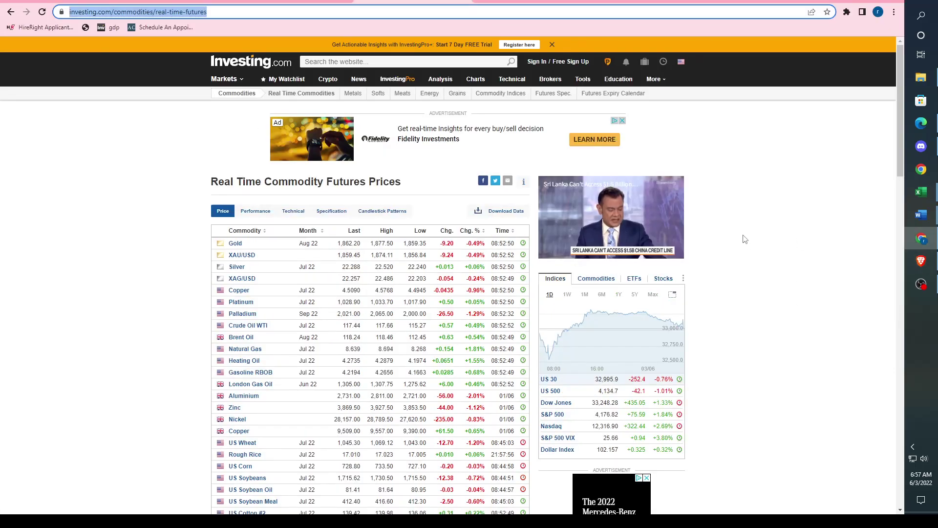
pyautogui.click(80, 2)
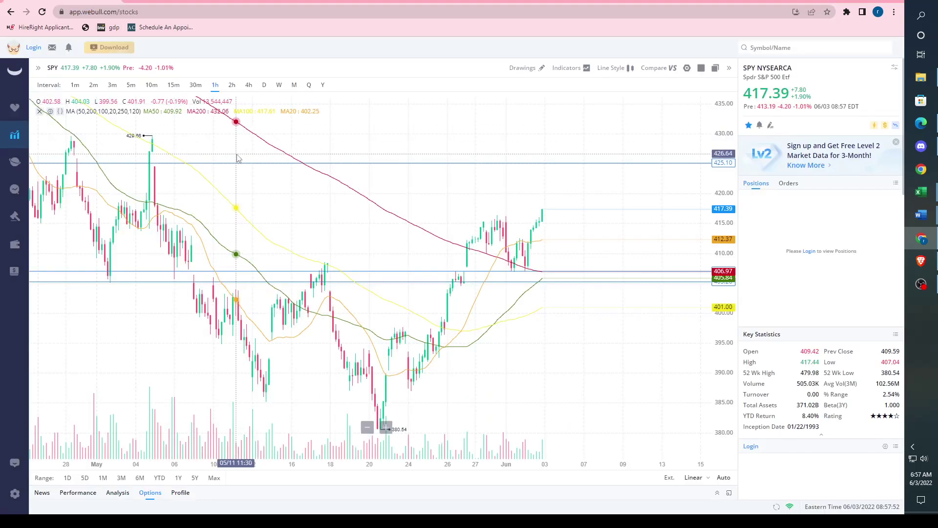
pyautogui.scroll(-1, 548, 313)
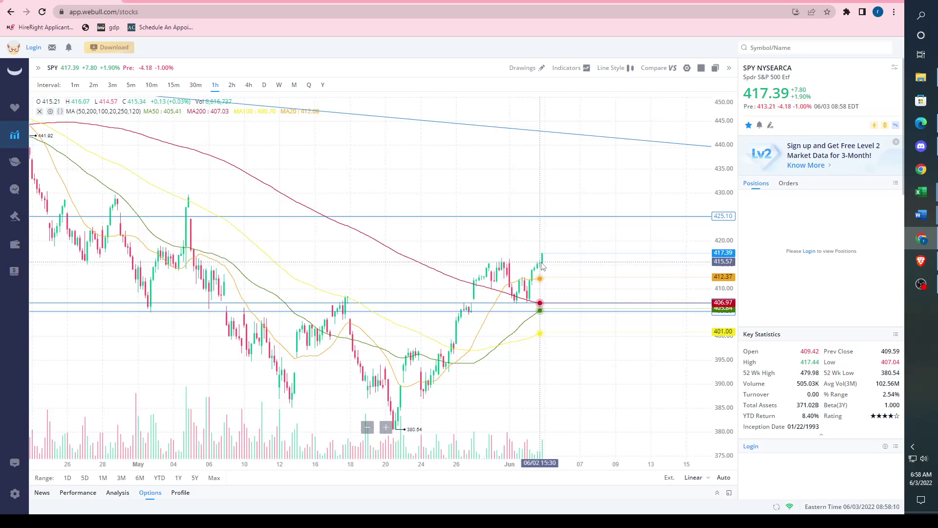
pyautogui.scroll(2, 541, 262)
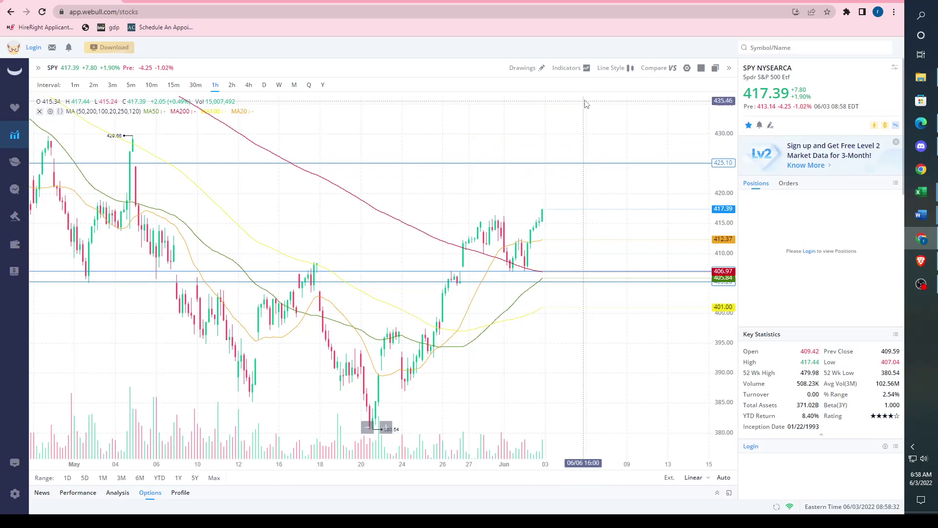
# Enable Show Extended Hours in the SPY chart's display settings.
pyautogui.click(686, 68)
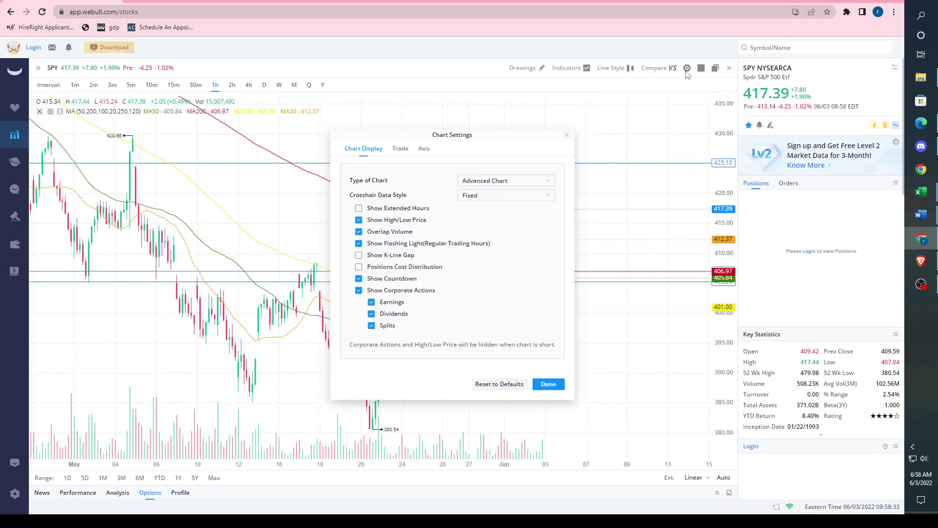
pyautogui.click(359, 209)
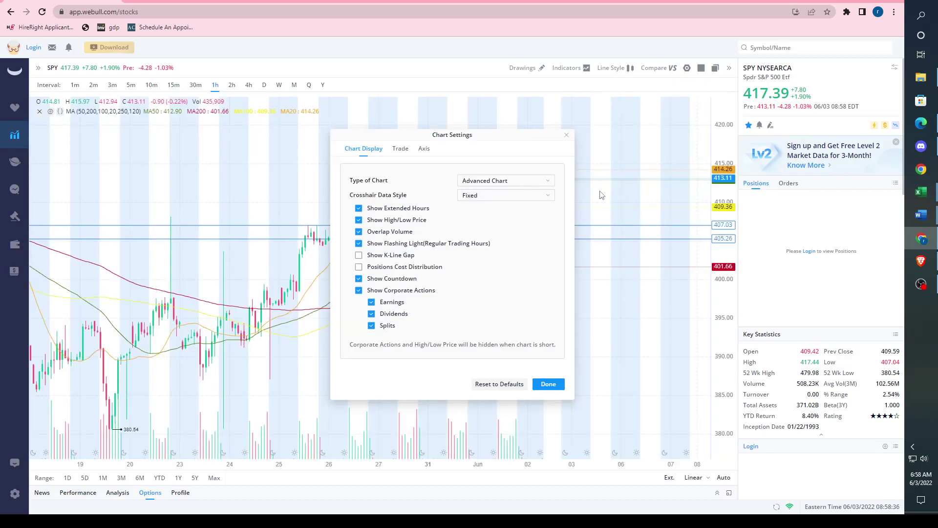
pyautogui.click(566, 136)
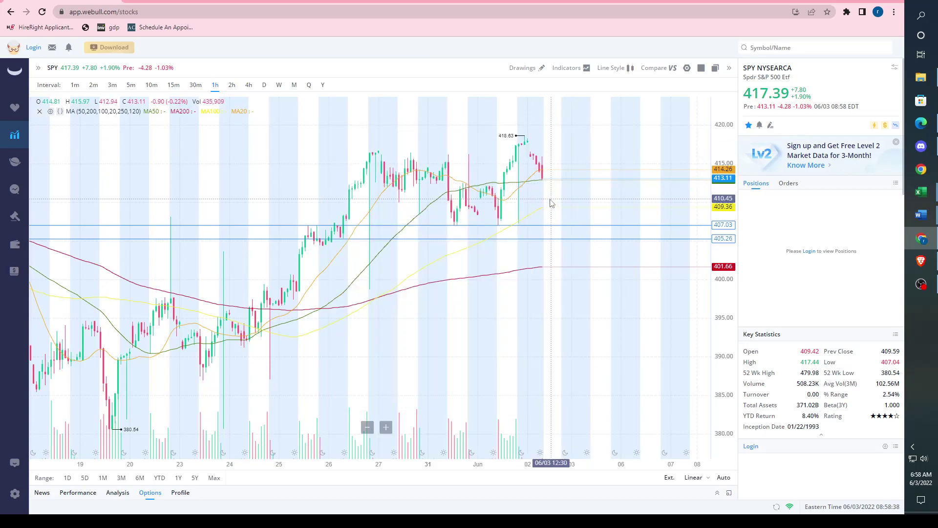
# Examine SPY's premarket candles against the moving averages and horizontal levels on the hourly chart.
pyautogui.scroll(-3, 579, 191)
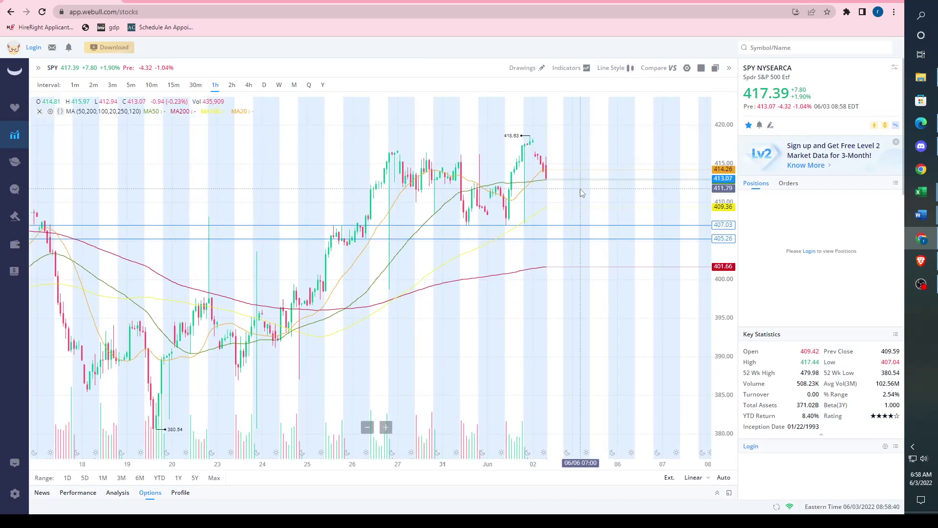
pyautogui.scroll(5, 581, 191)
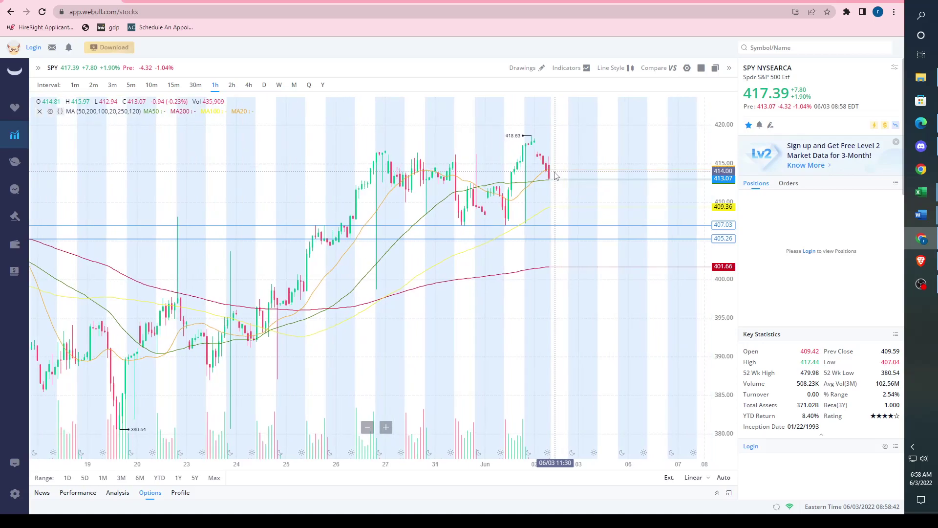
pyautogui.scroll(2, 554, 181)
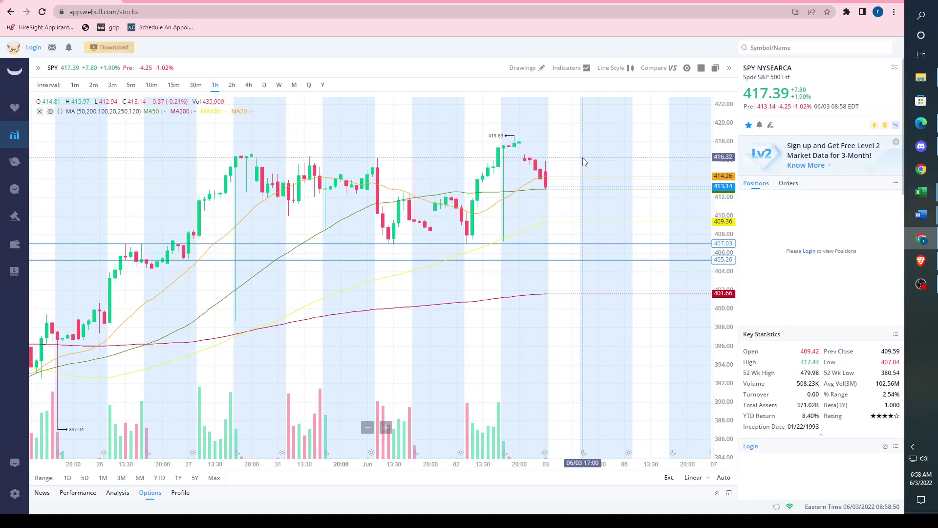
pyautogui.scroll(-4, 584, 161)
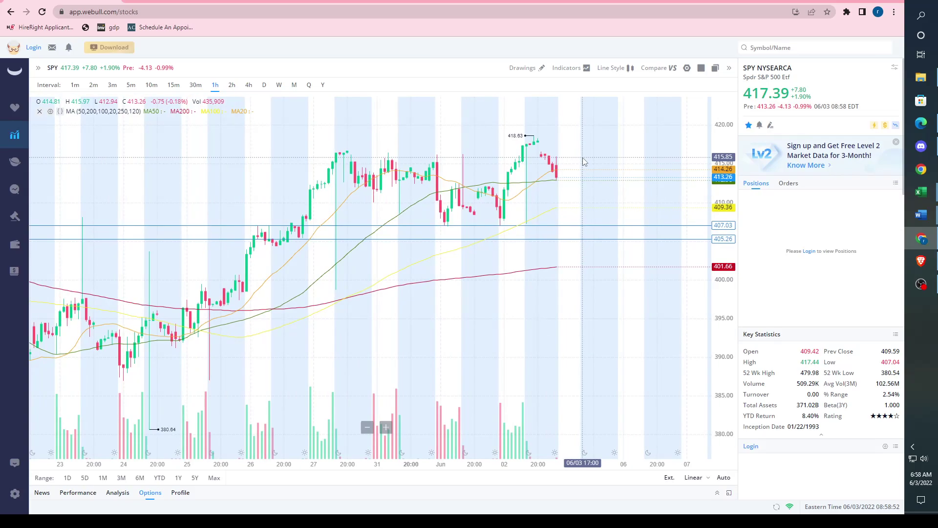
pyautogui.scroll(-2, 584, 161)
pyautogui.scroll(-2, 574, 165)
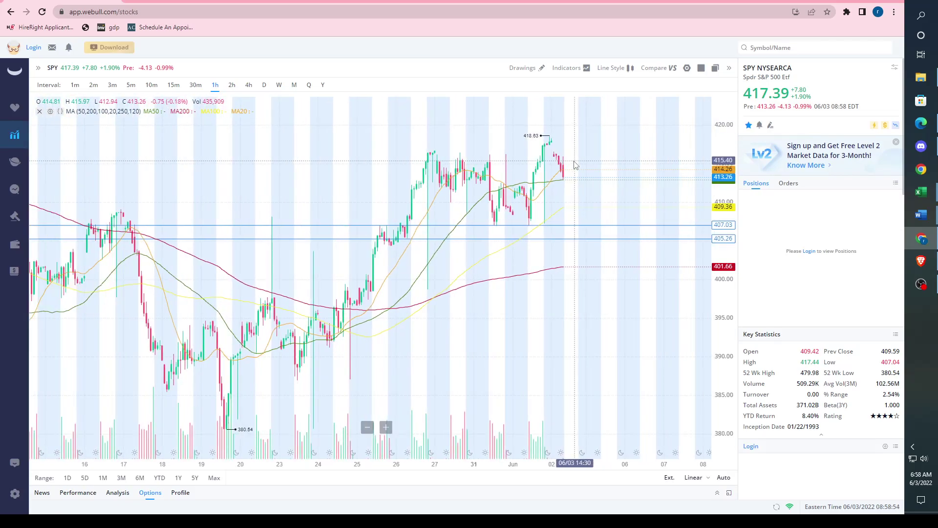
pyautogui.scroll(-2, 574, 165)
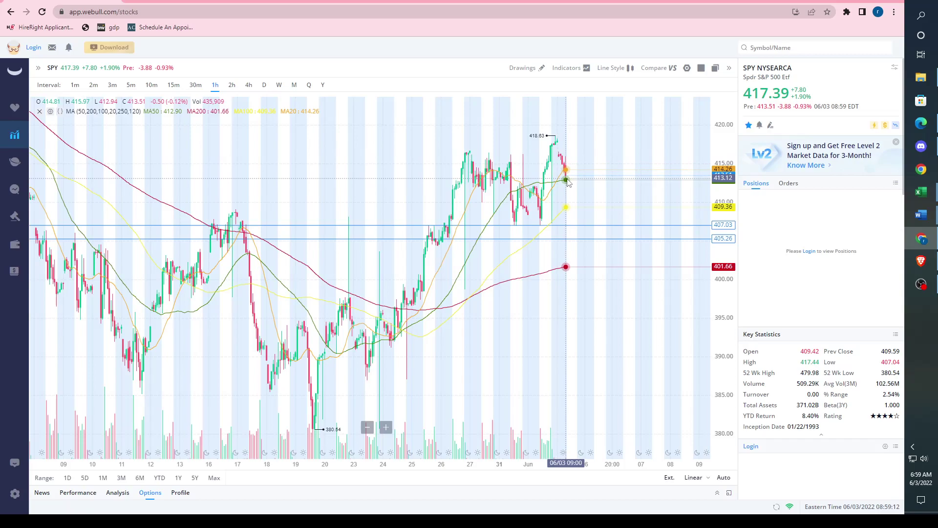
# Disable Show Extended Hours in the SPY chart's display settings and apply the change.
pyautogui.click(687, 68)
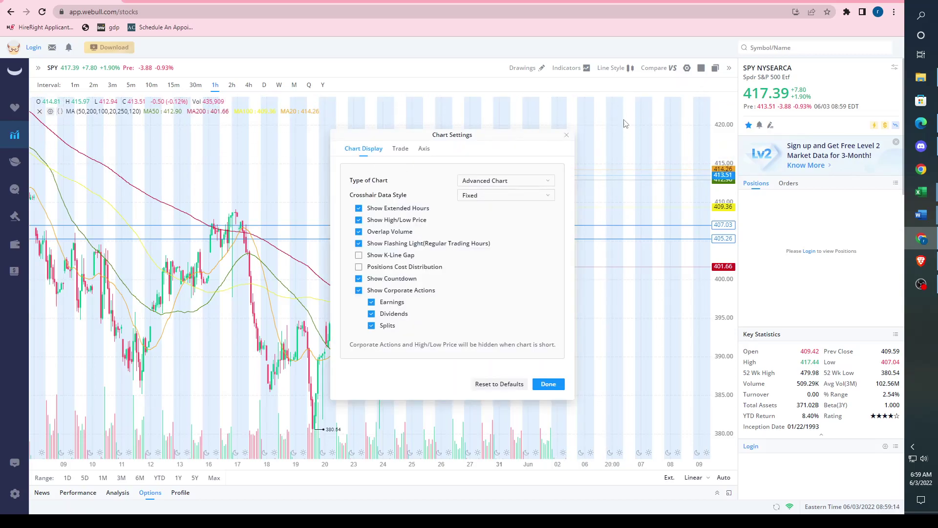
pyautogui.click(359, 209)
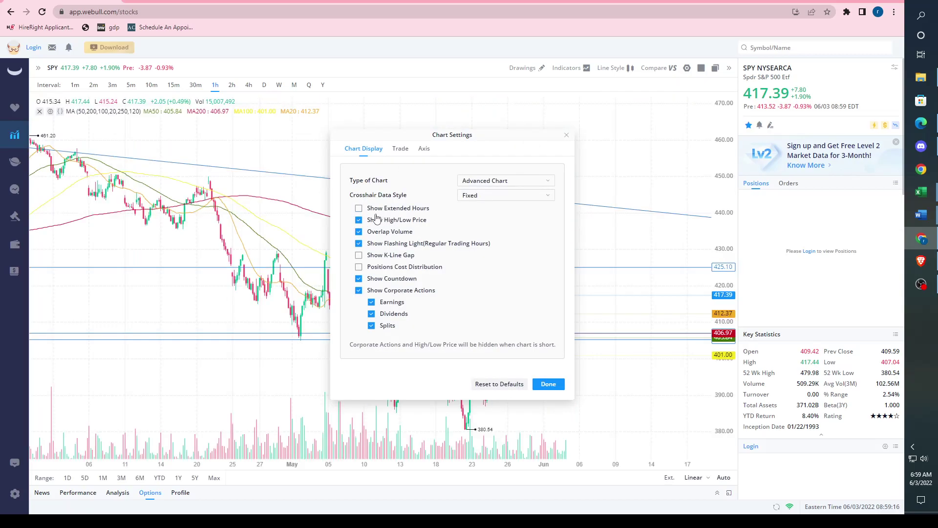
pyautogui.click(547, 384)
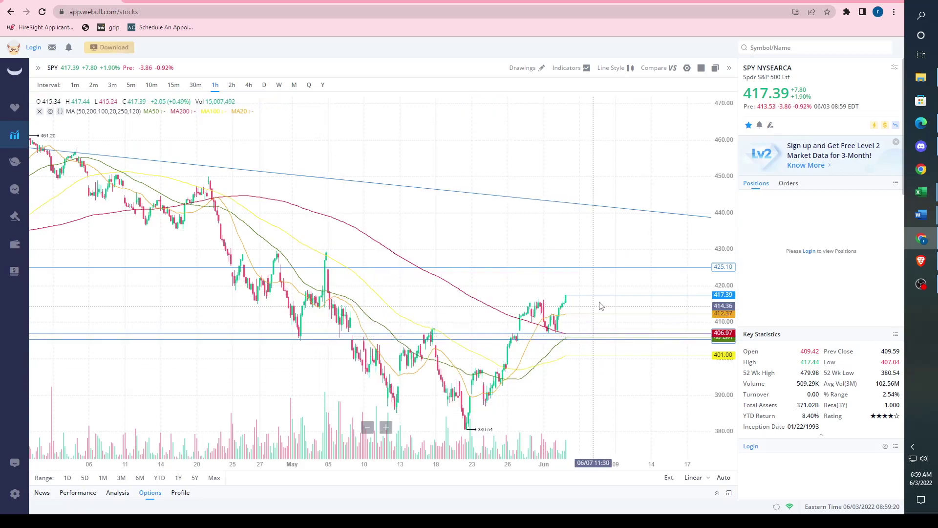
# Examine SPY's latest regular-hours hourly candles up close against the 20, 50 and 200 moving averages and the nearby horizontal levels.
pyautogui.moveTo(600, 306); pyautogui.dragTo(577, 304)
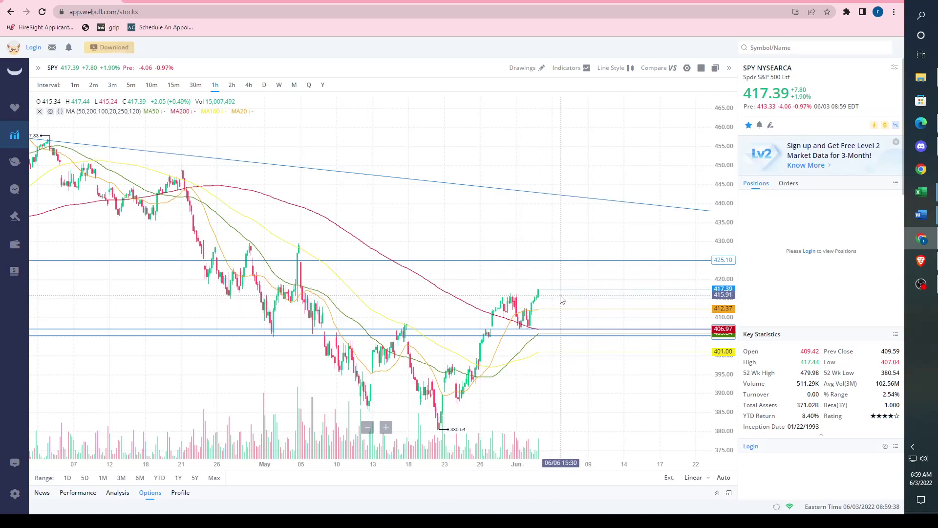
pyautogui.scroll(3, 547, 304)
pyautogui.scroll(1, 547, 303)
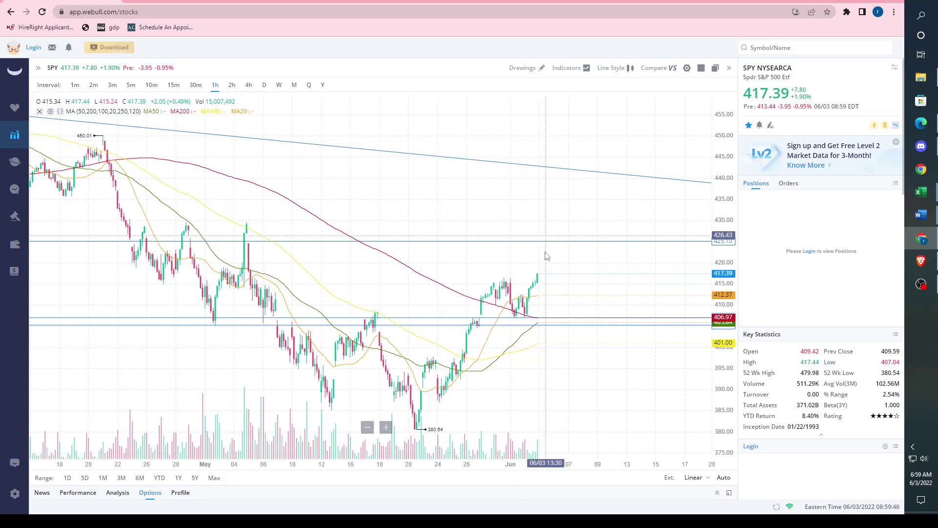
pyautogui.scroll(2, 551, 281)
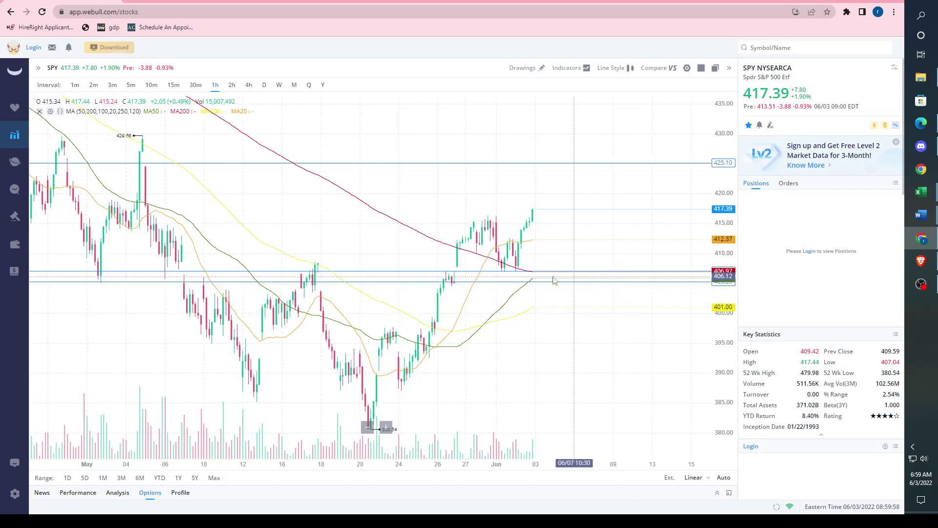
pyautogui.scroll(5, 554, 280)
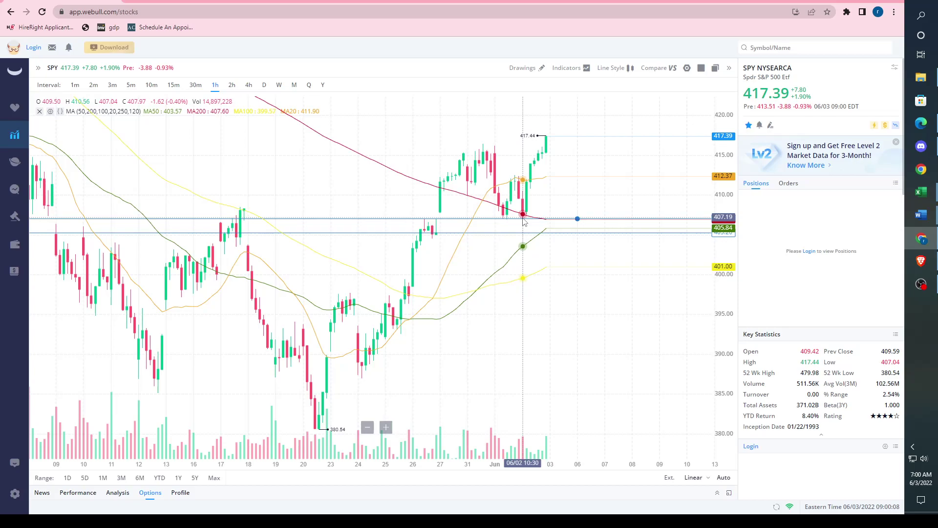
pyautogui.scroll(5, 523, 223)
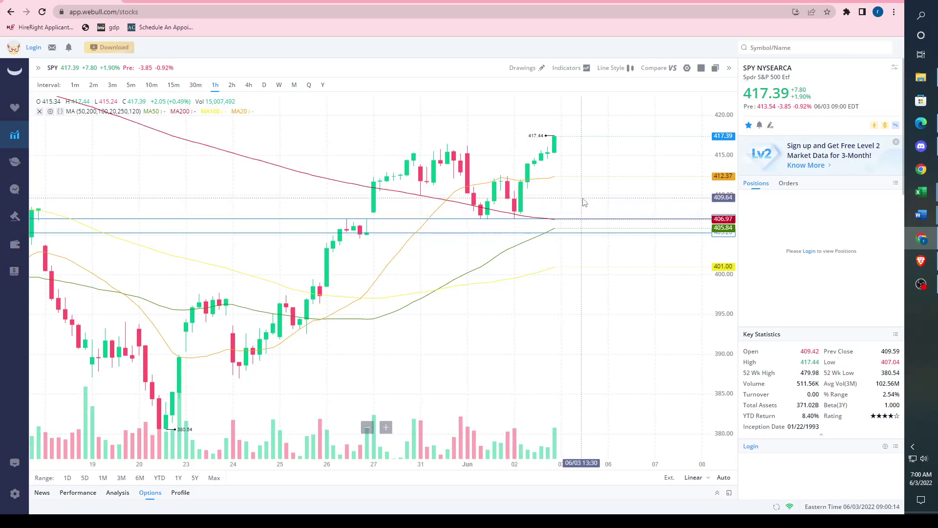
pyautogui.scroll(-2, 584, 202)
pyautogui.scroll(-3, 583, 202)
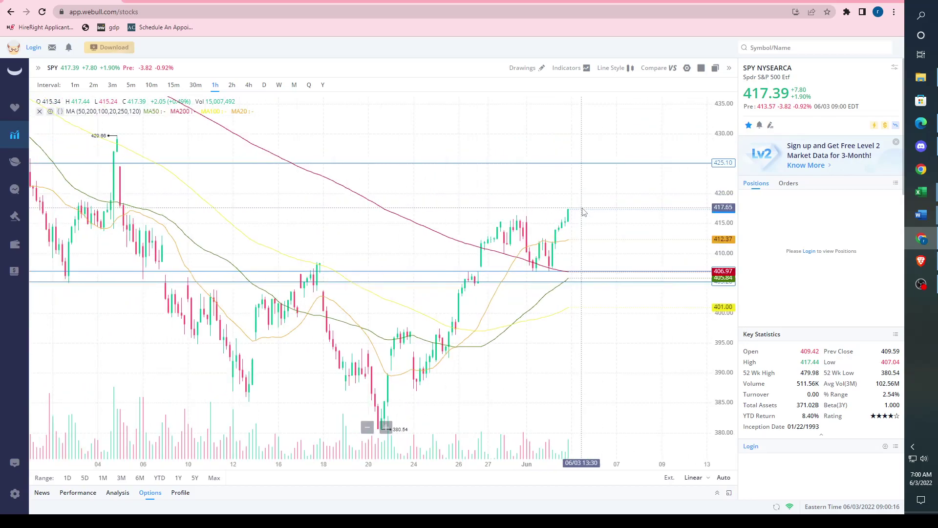